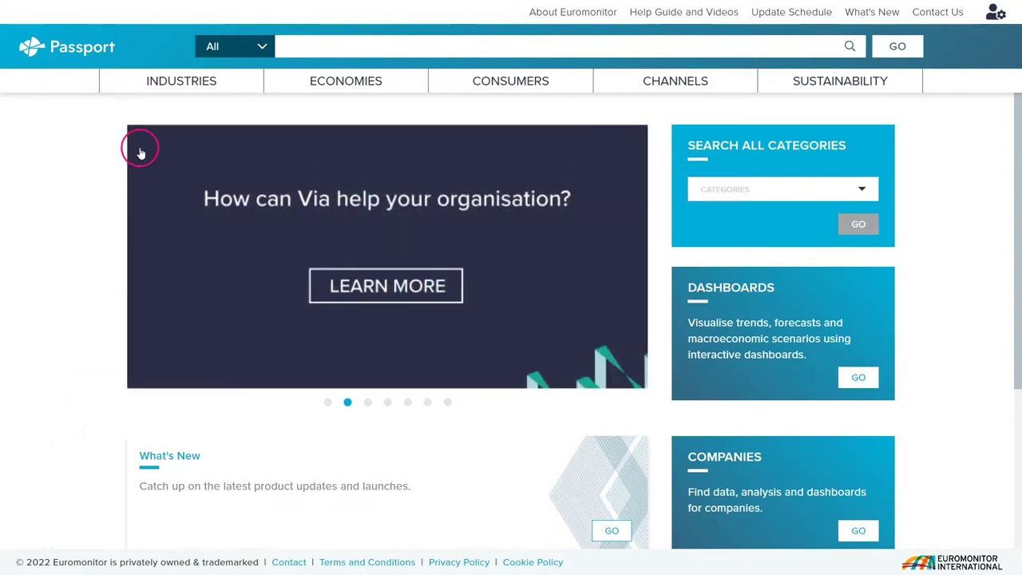
Go to Industries > Food and Nutrition > Snacks and look over the Snacks overview.
left_click(190, 84)
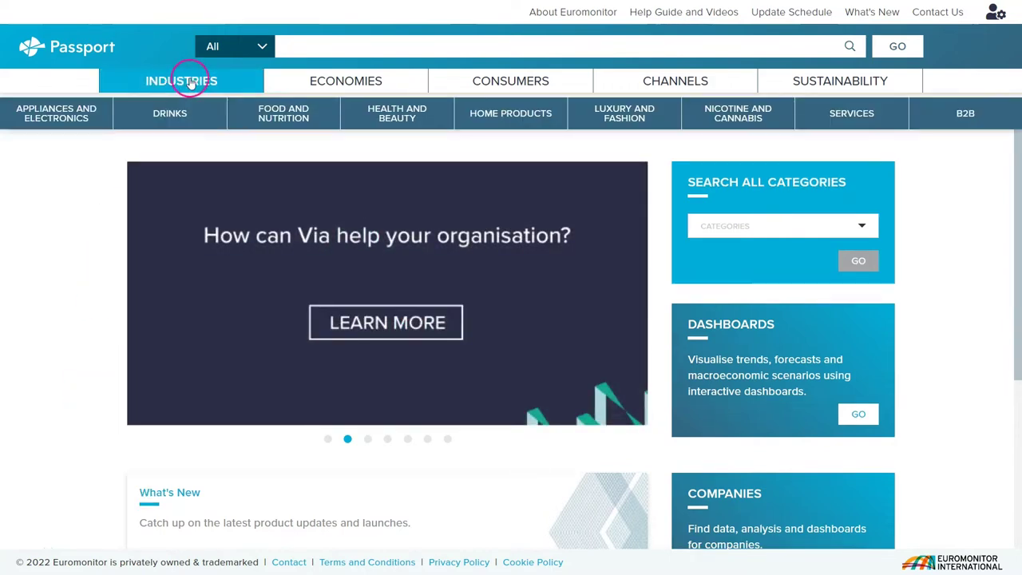
left_click(289, 116)
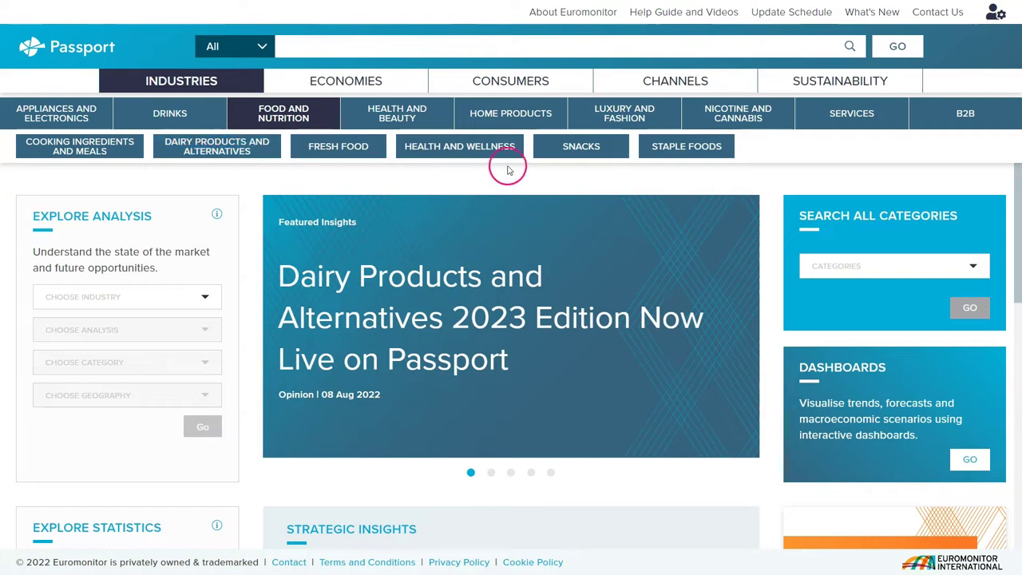
left_click(594, 155)
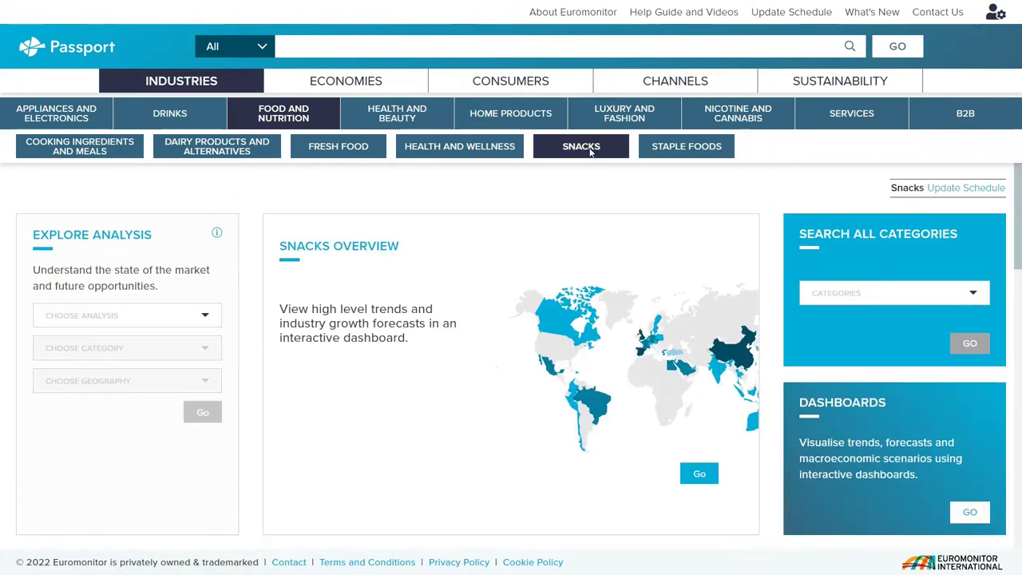
scroll(248, 309, "down", 3)
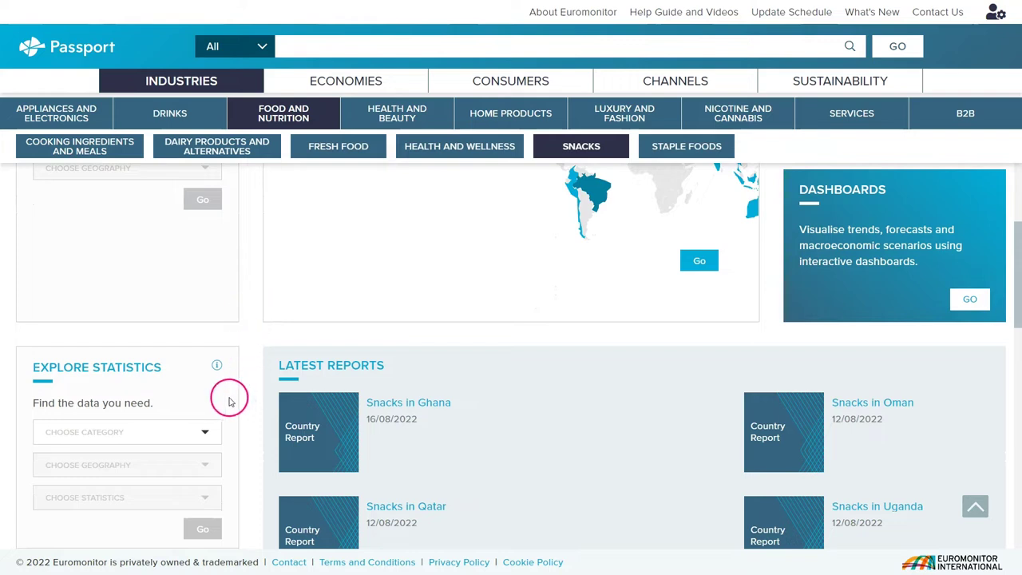
scroll(219, 397, "up", 2)
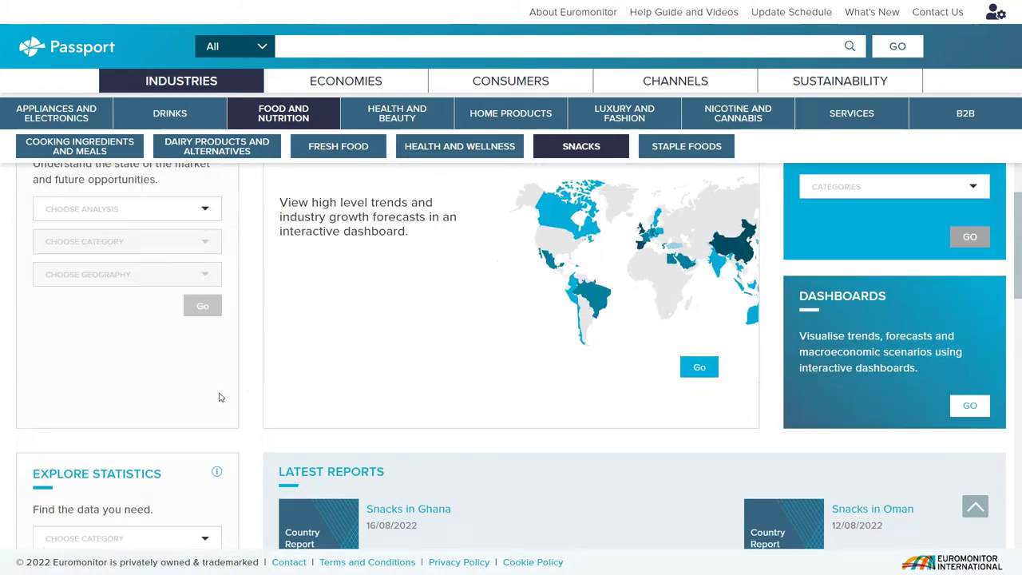
scroll(294, 373, "up", 1)
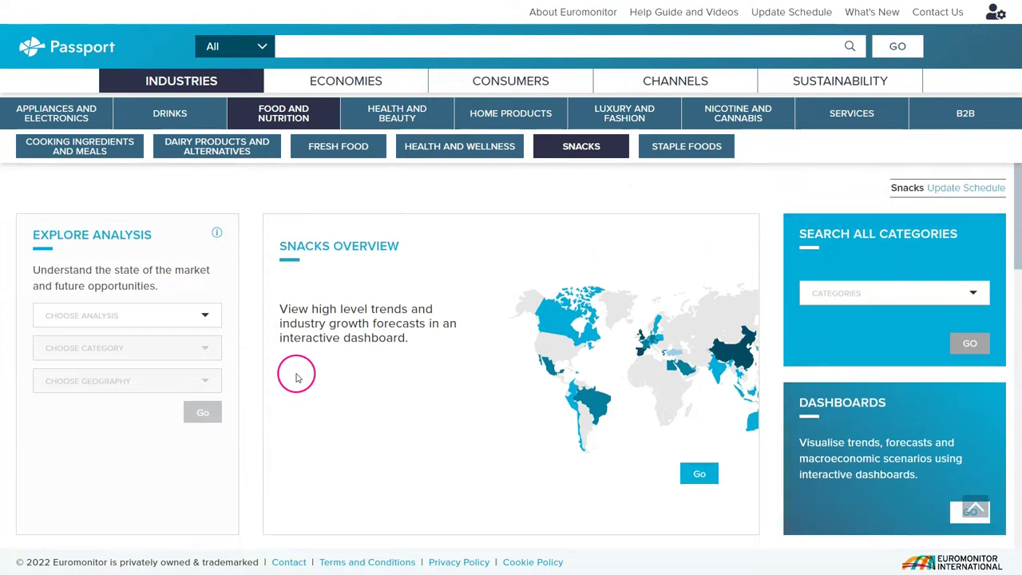
Choose Ice Cream as the category in Explore Statistics.
left_click(230, 307)
scroll(231, 320, "down", 4)
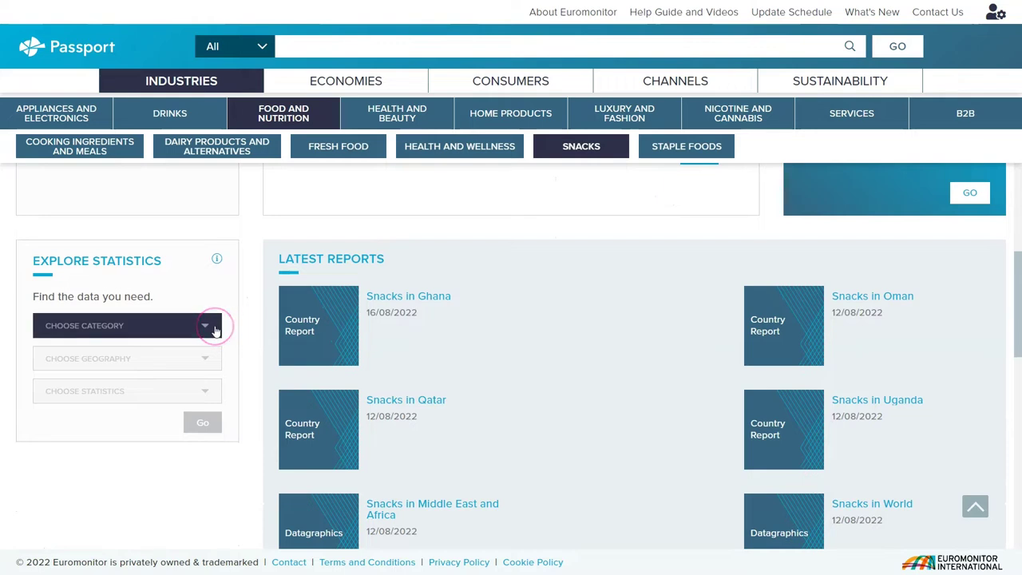
left_click(229, 322)
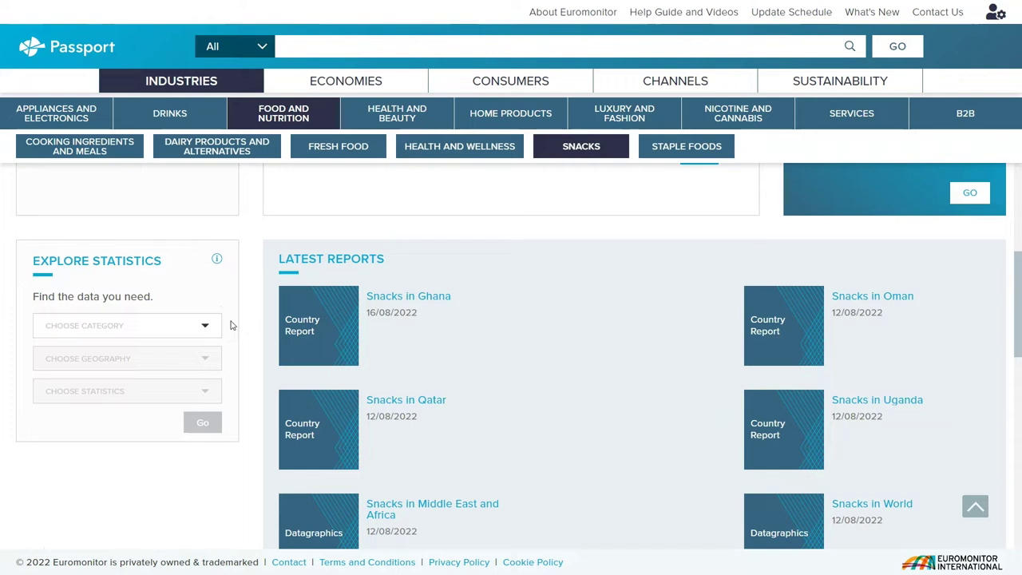
left_click(207, 325)
left_click(159, 350)
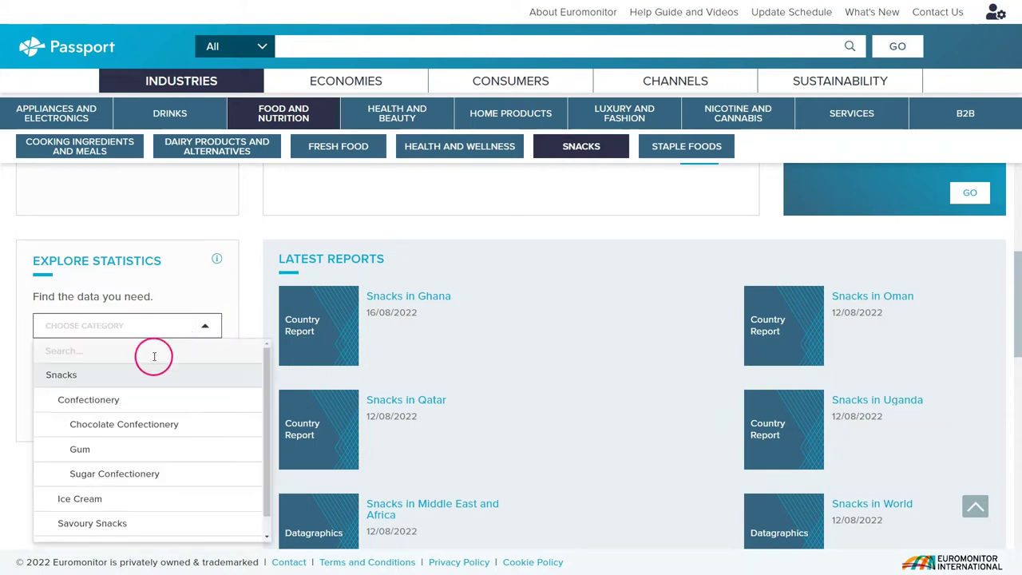
left_click(80, 503)
Set the geography to World.
left_click(208, 361)
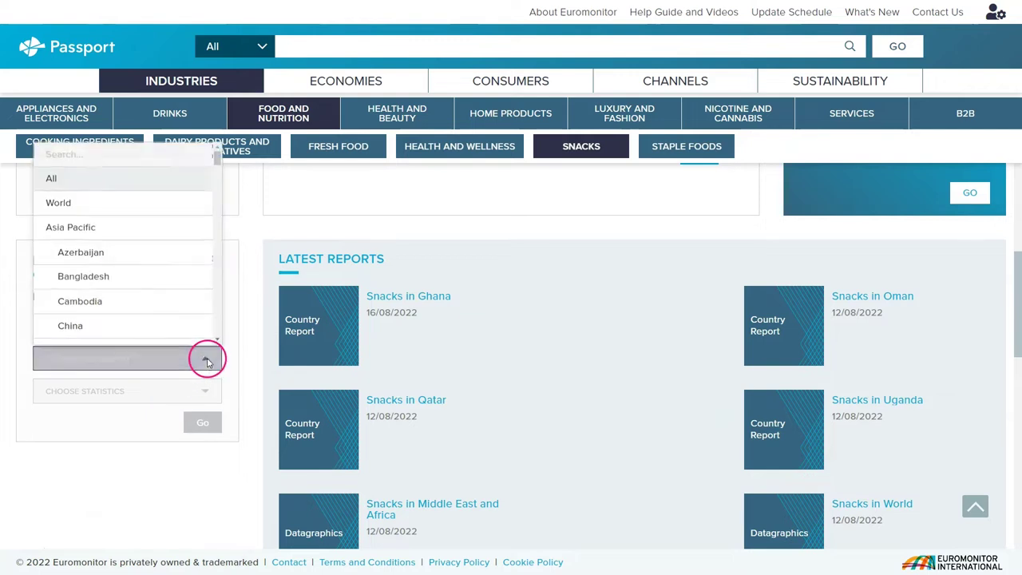
scroll(155, 248, "down", 3)
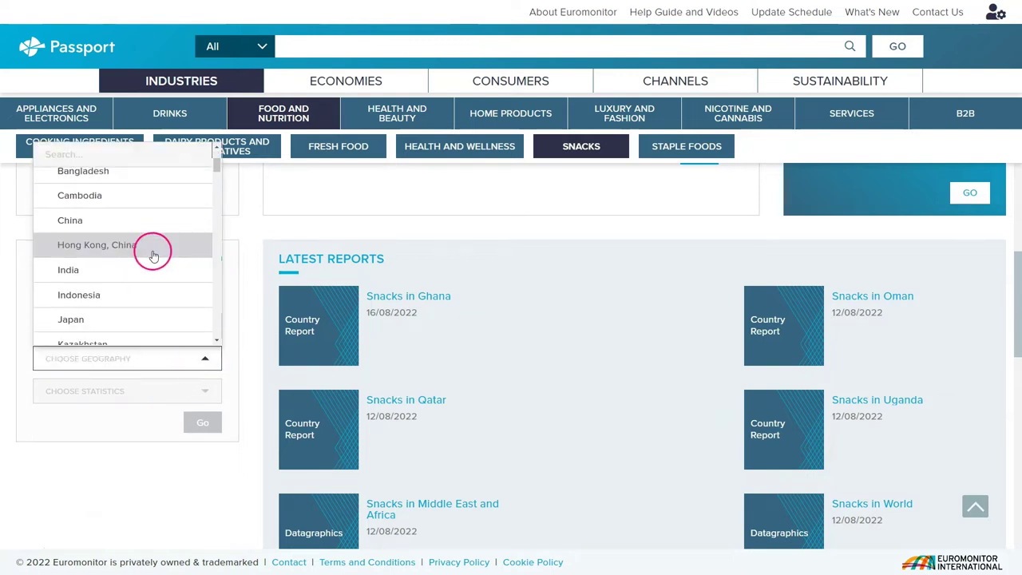
scroll(152, 267, "down", 1)
left_click(151, 267)
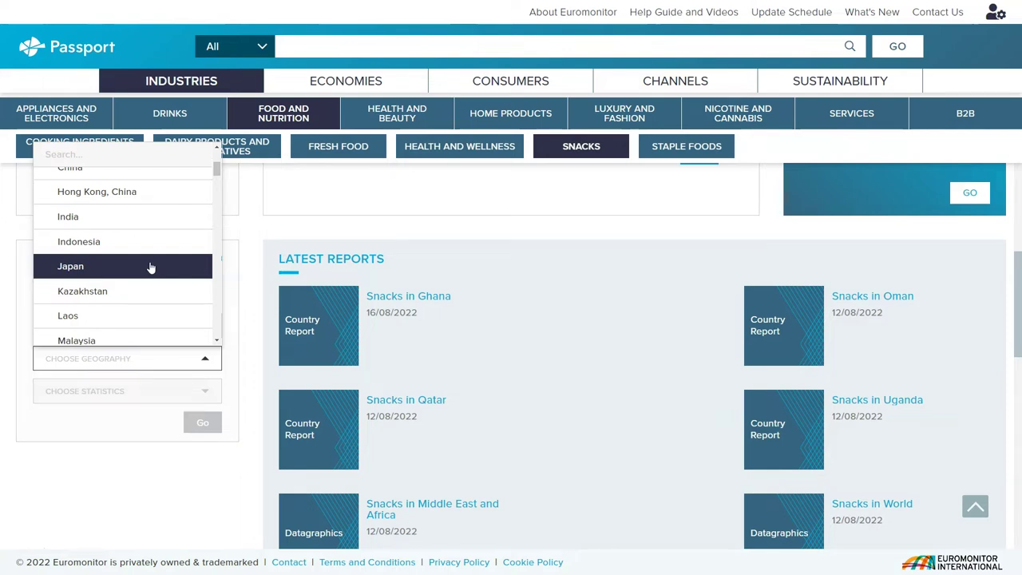
scroll(150, 267, "up", 5)
left_click(78, 206)
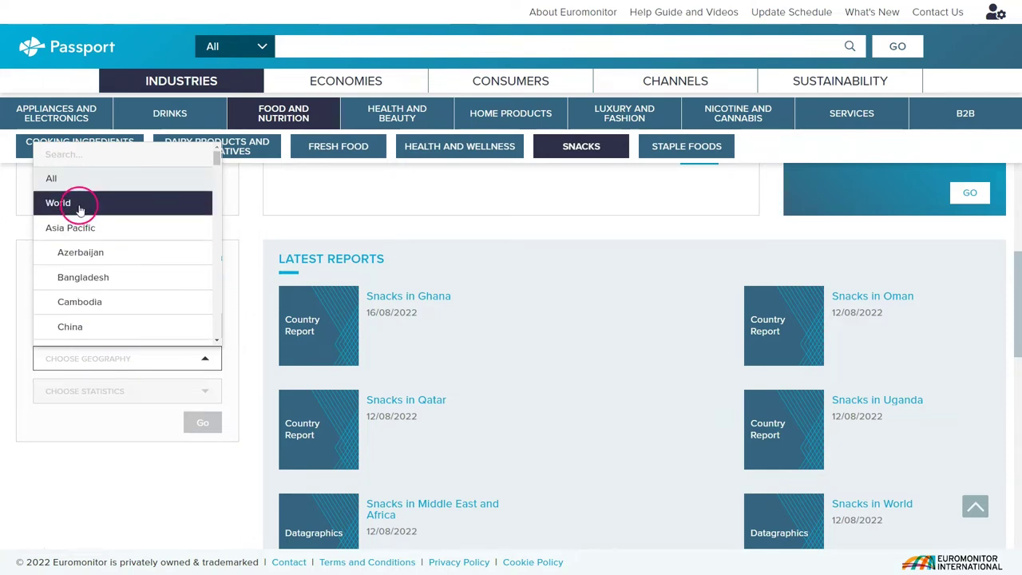
Pick Brand Shares as the statistic and load the world Ice Cream table.
left_click(149, 397)
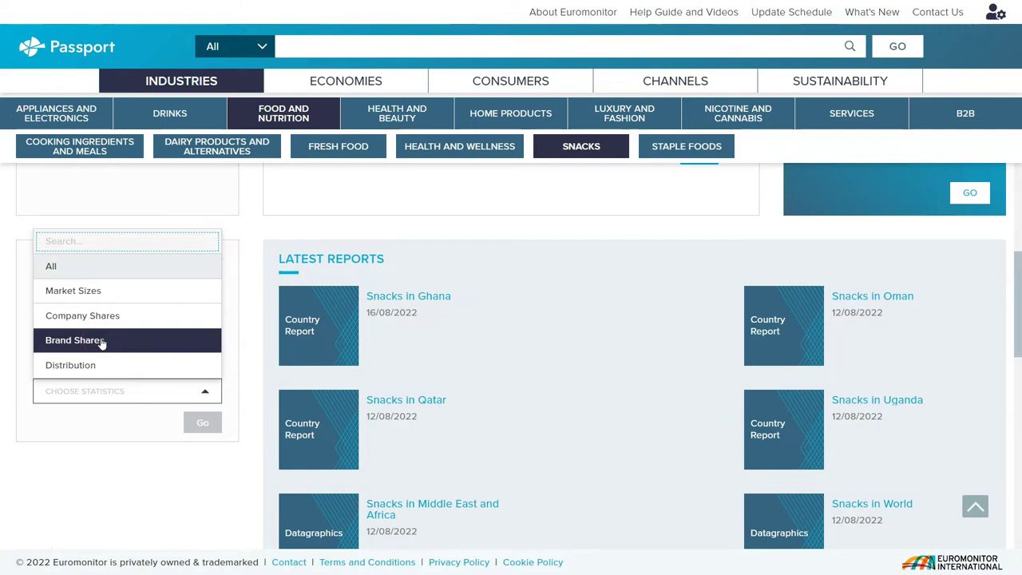
left_click(102, 341)
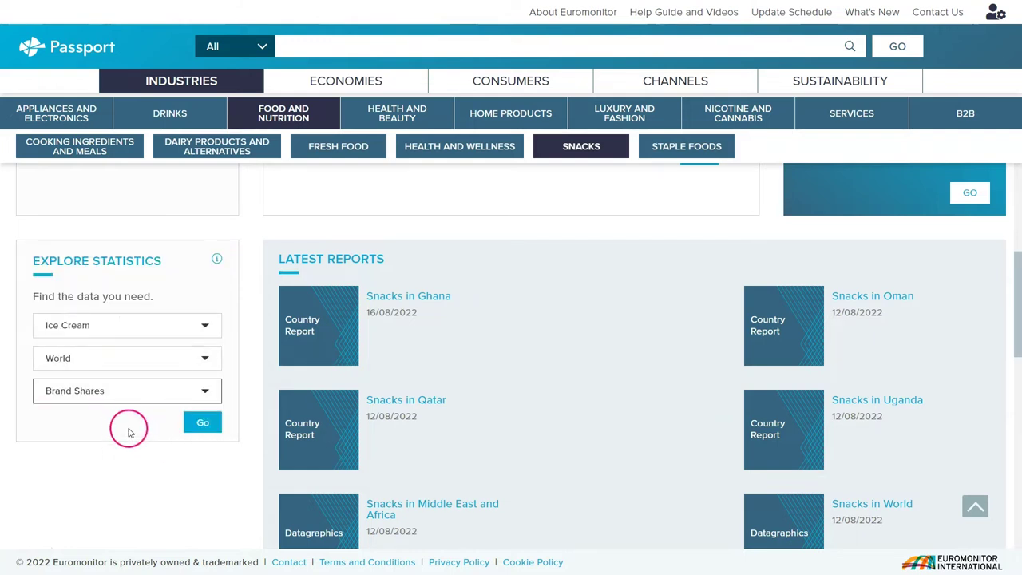
left_click(194, 428)
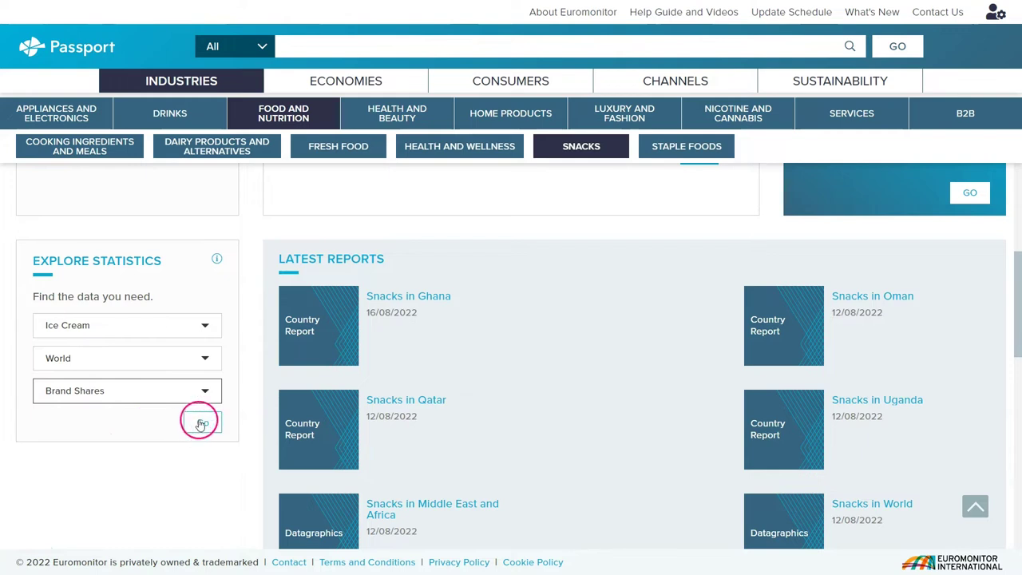
left_click(204, 425)
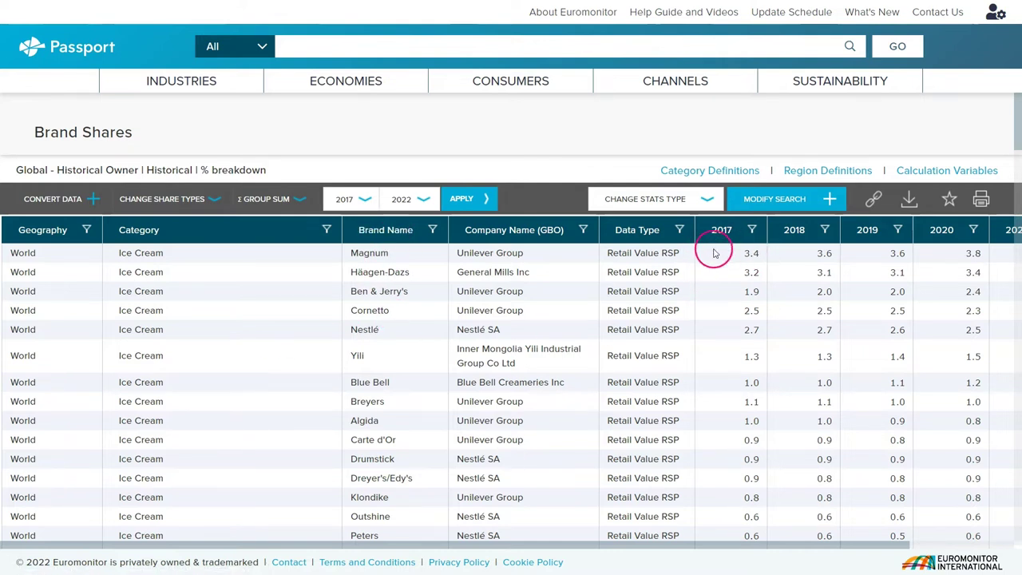
left_click_drag(464, 546, 568, 548)
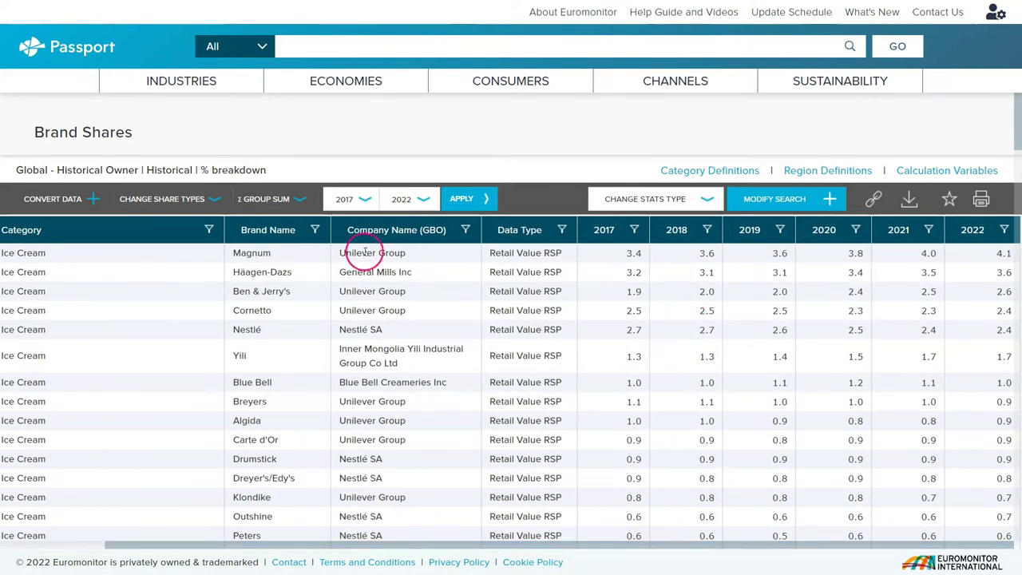
left_click(359, 199)
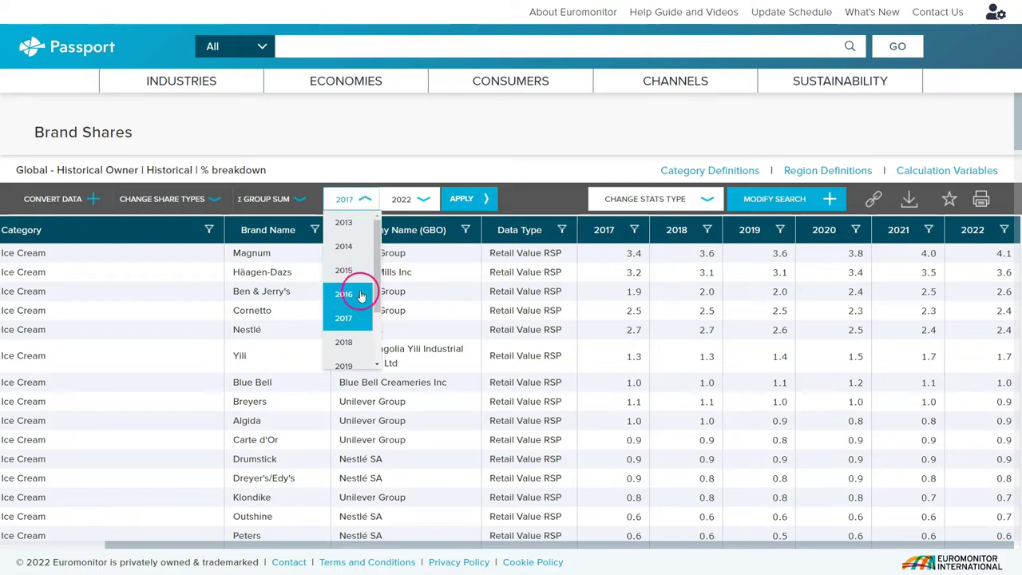
left_click(416, 159)
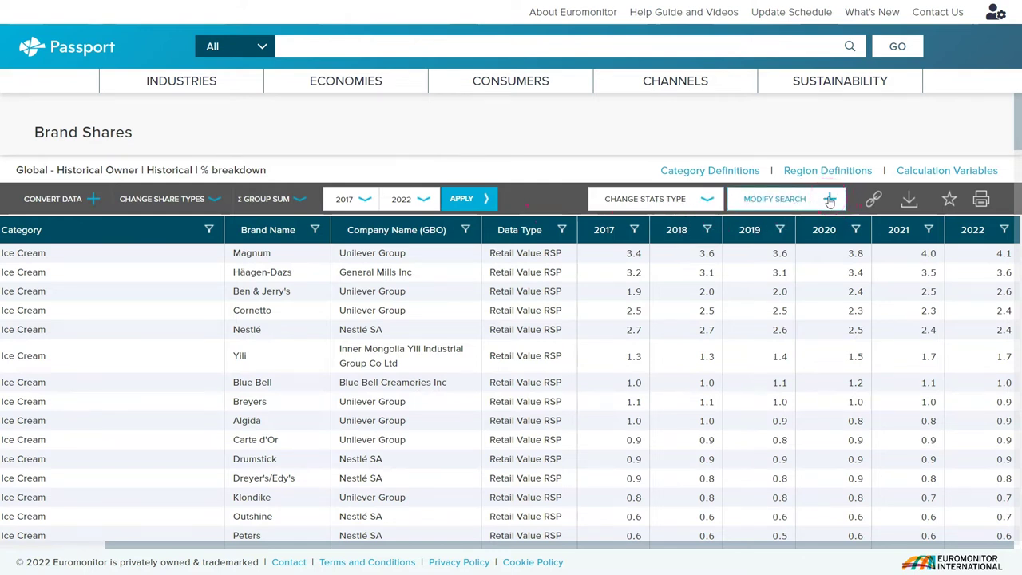
left_click_drag(589, 545, 418, 561)
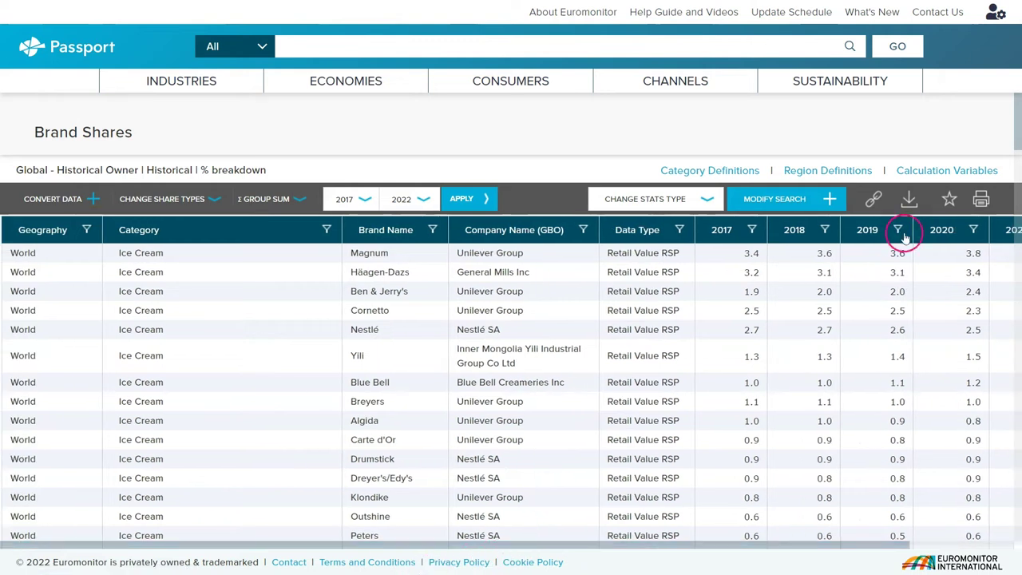
left_click(911, 205)
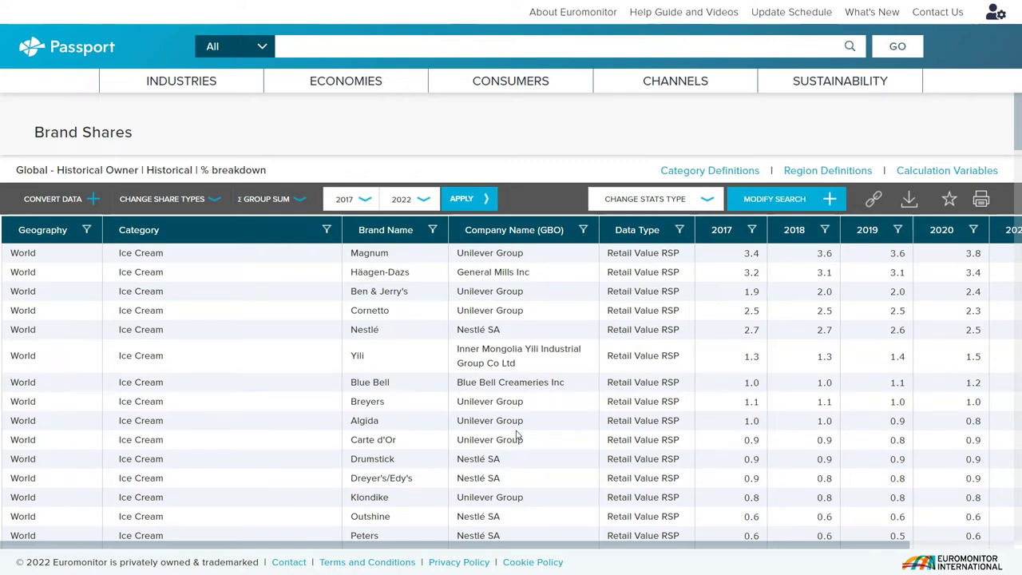
Highlight Nestlé SA in the Drumstick row, then return to the Snacks page.
left_click_drag(506, 457, 557, 445)
left_click(558, 446)
left_click(389, 335)
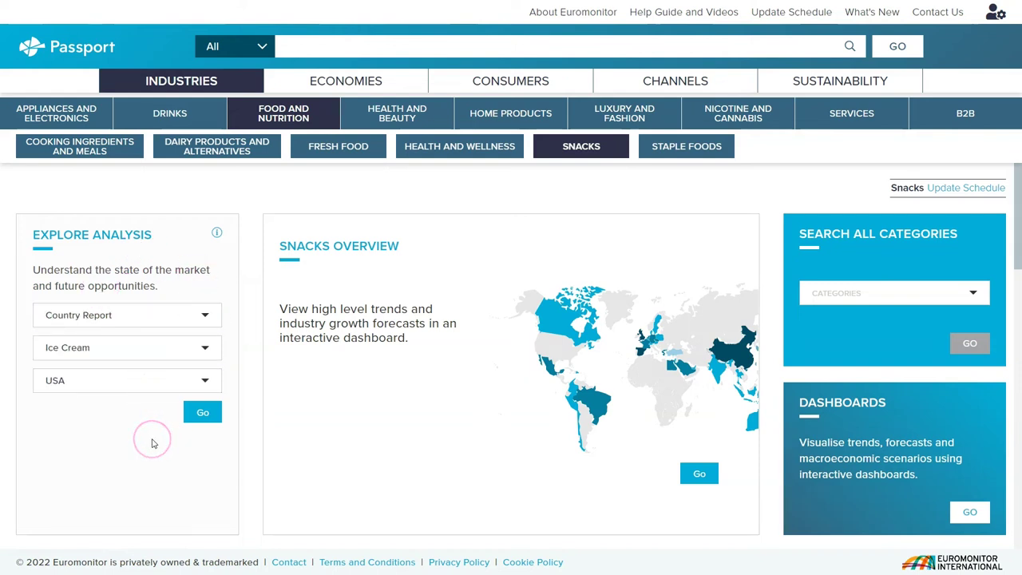
Keep Country Report, Ice Cream and USA in Explore Analysis and open that report.
left_click(204, 317)
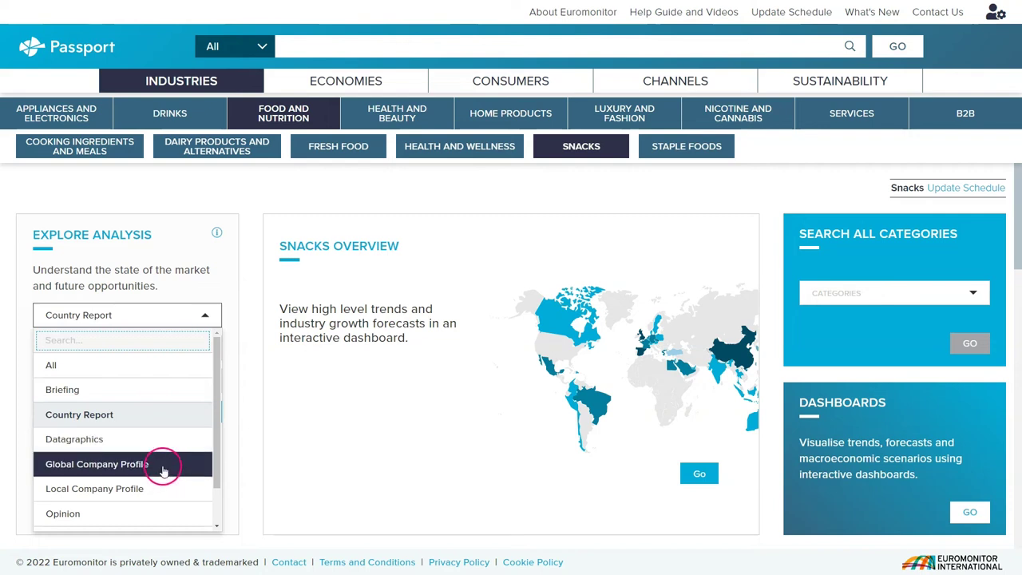
left_click(245, 365)
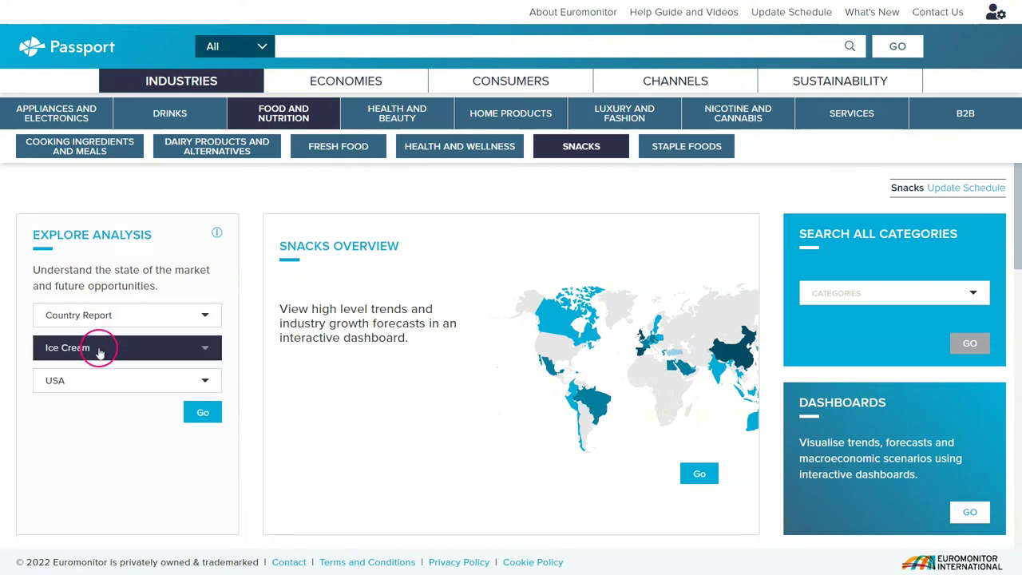
left_click(100, 382)
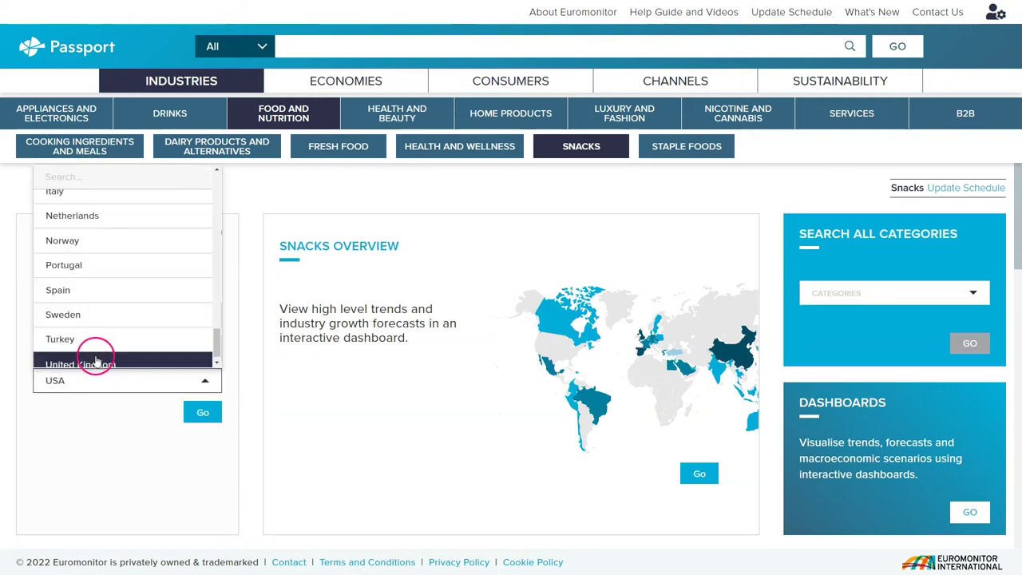
left_click(66, 387)
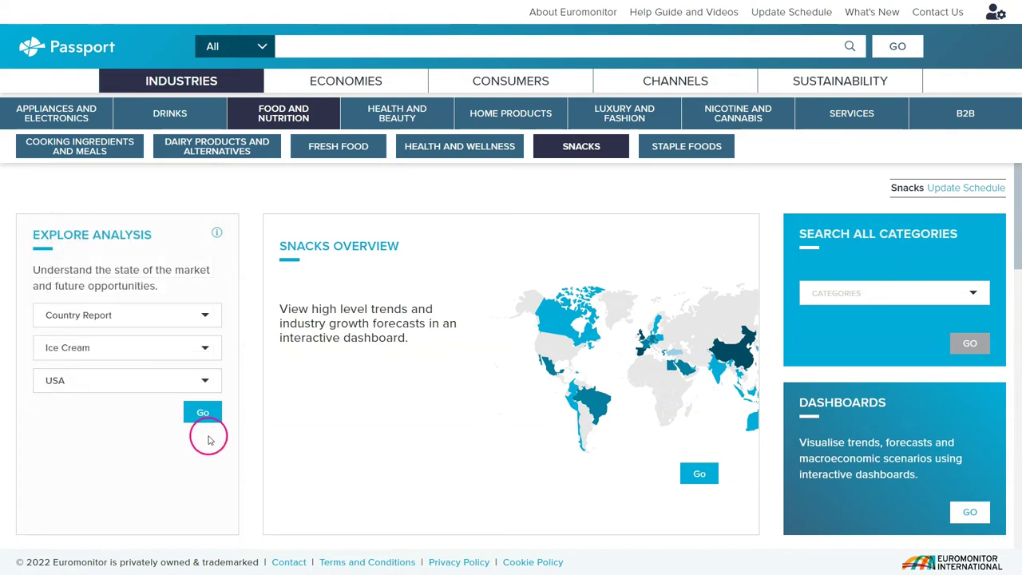
left_click(199, 413)
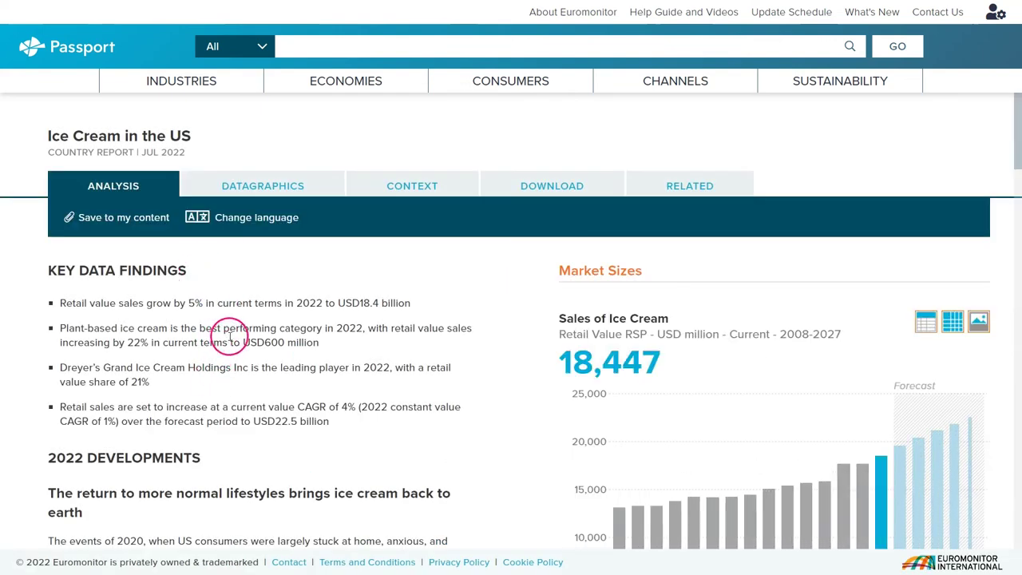
Scroll through the Ice Cream in the US Analysis tab and back to the top.
scroll(239, 321, "down", 2)
scroll(251, 323, "up", 1)
scroll(256, 320, "up", 1)
scroll(347, 338, "down", 7)
scroll(496, 349, "down", 8)
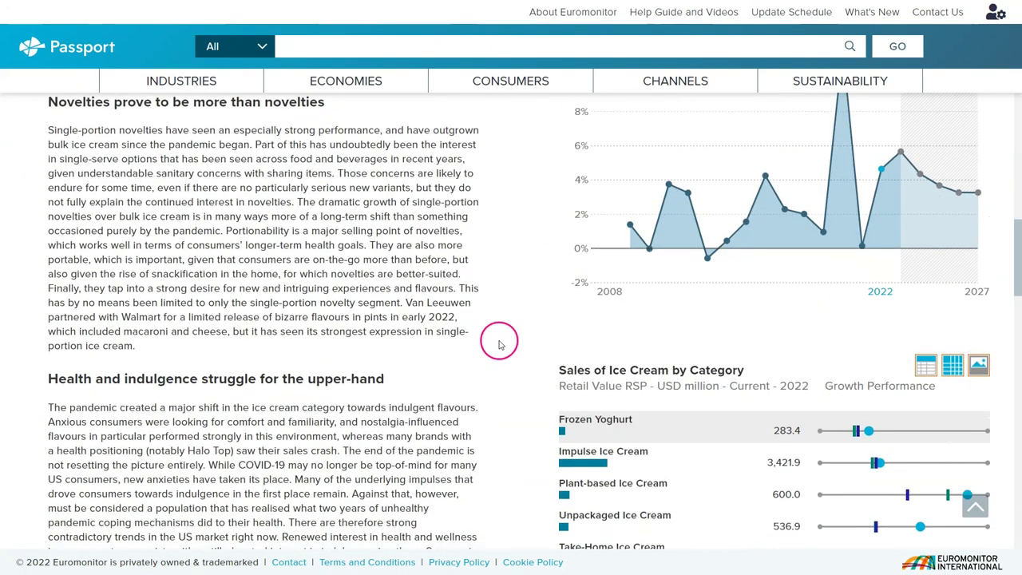
scroll(532, 368, "down", 1)
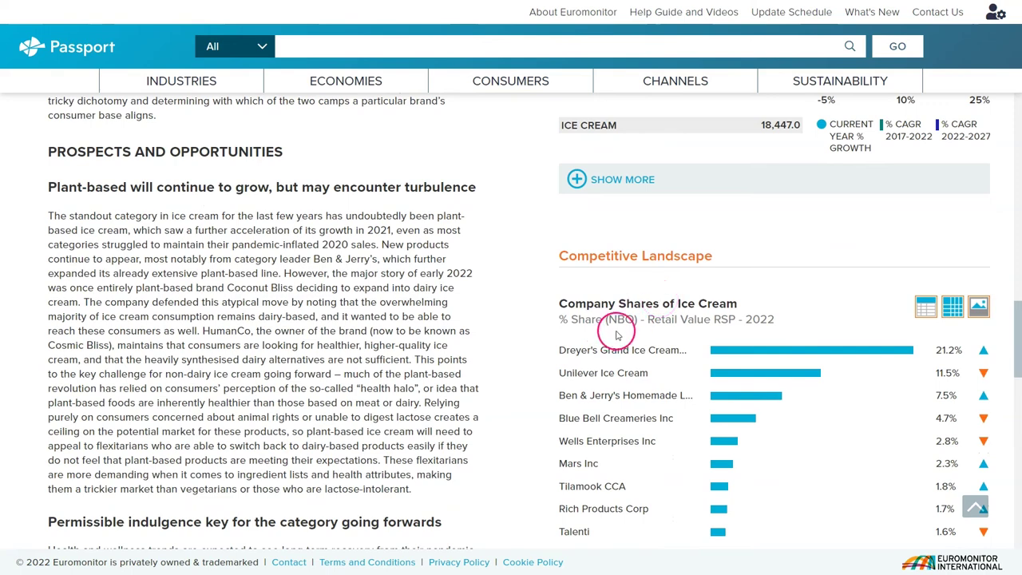
scroll(615, 338, "up", 6)
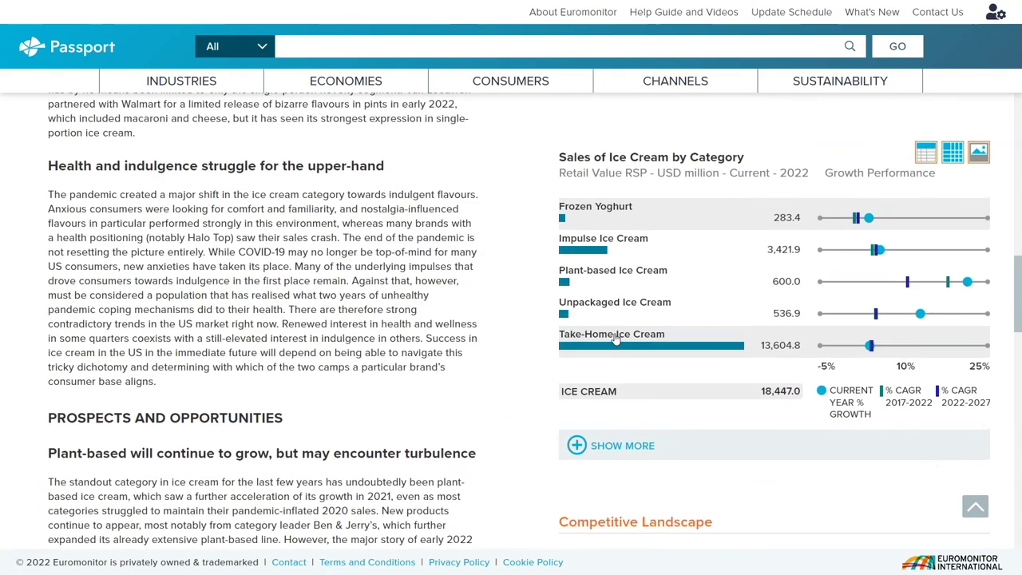
scroll(615, 338, "up", 8)
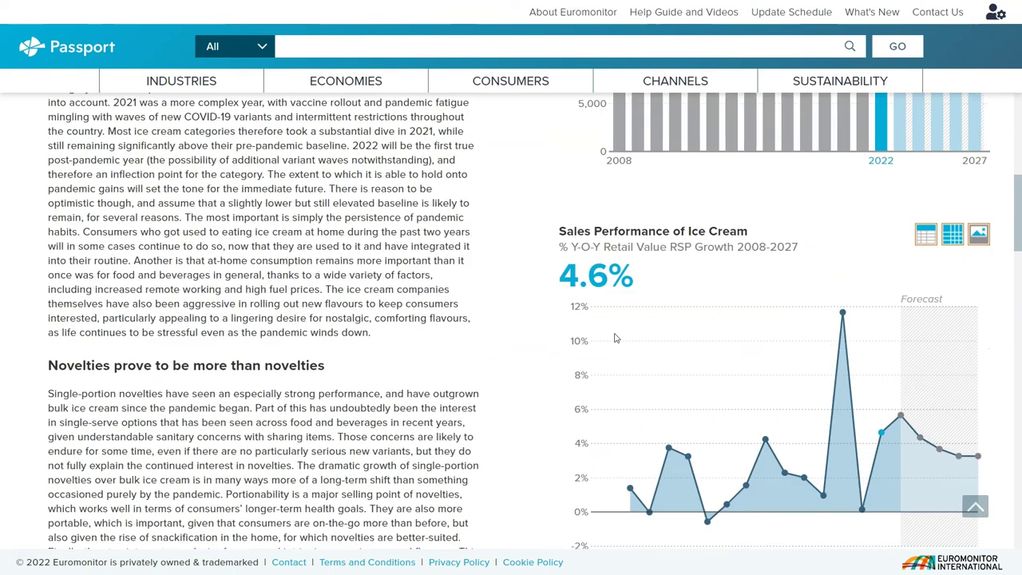
scroll(615, 338, "up", 2)
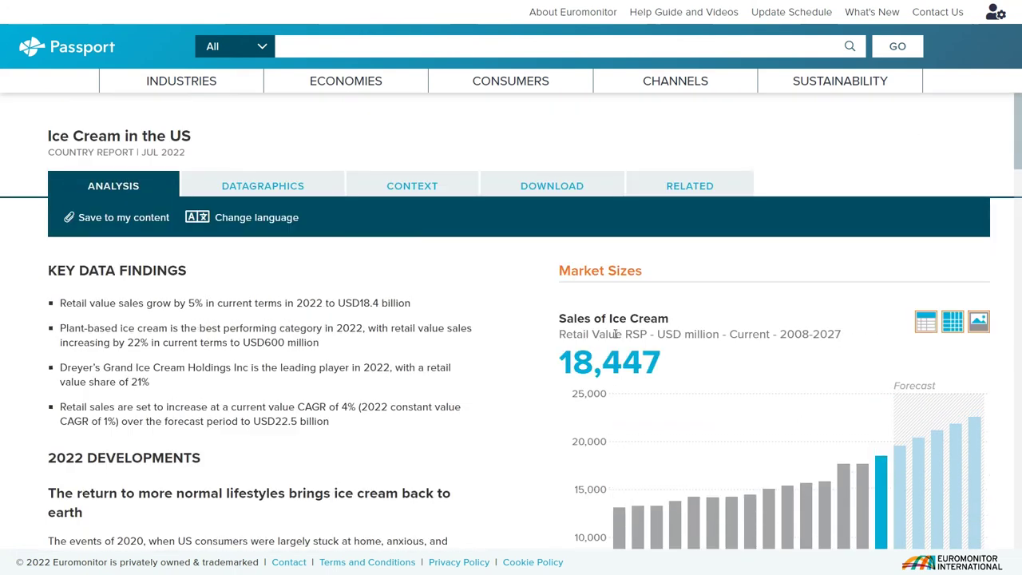